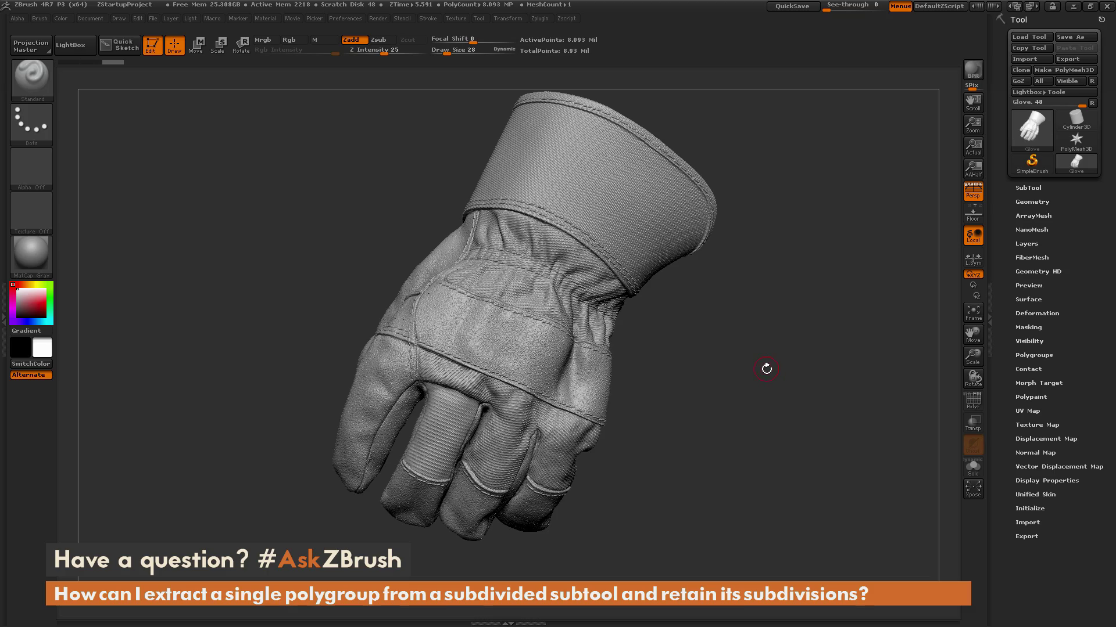
Step: Check the glove's subdivision history by going down to level 1 and back up to level 4
left_click_drag(760, 373, 788, 405)
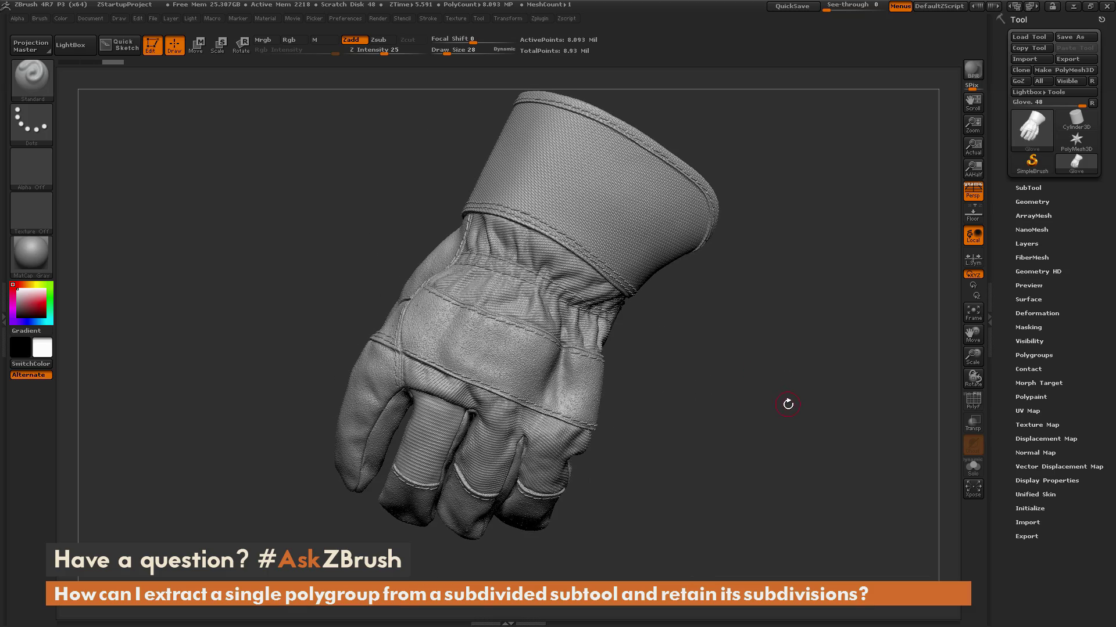
left_click(1029, 187)
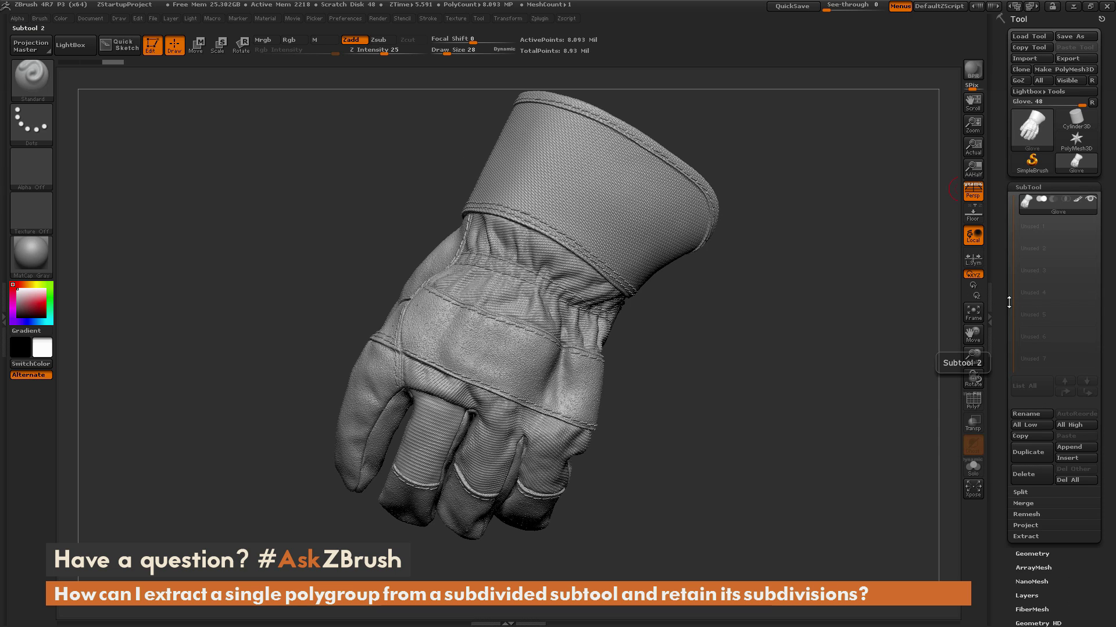
scroll(1026, 319, "down", 3)
left_click(1032, 446)
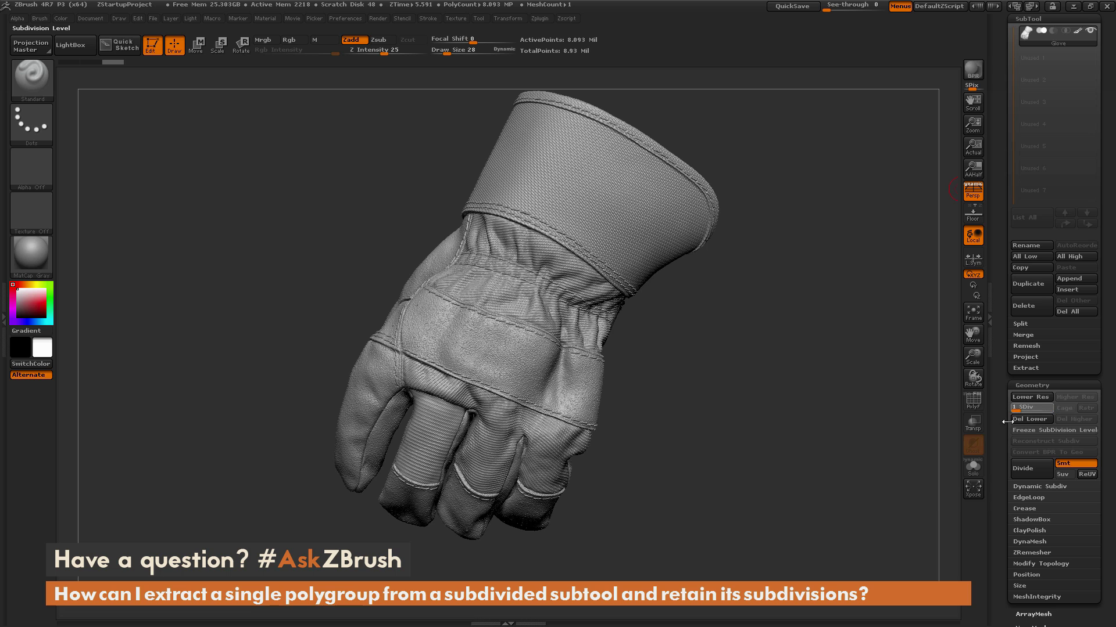
left_click_drag(1031, 410, 1014, 410)
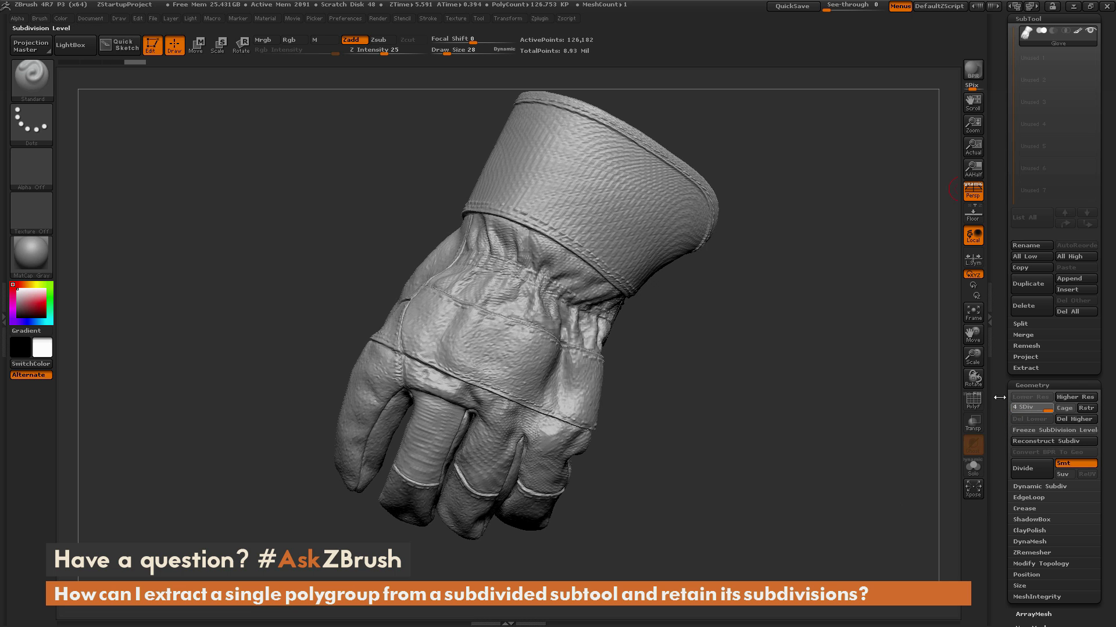
key("d")
key("d")
key("d")
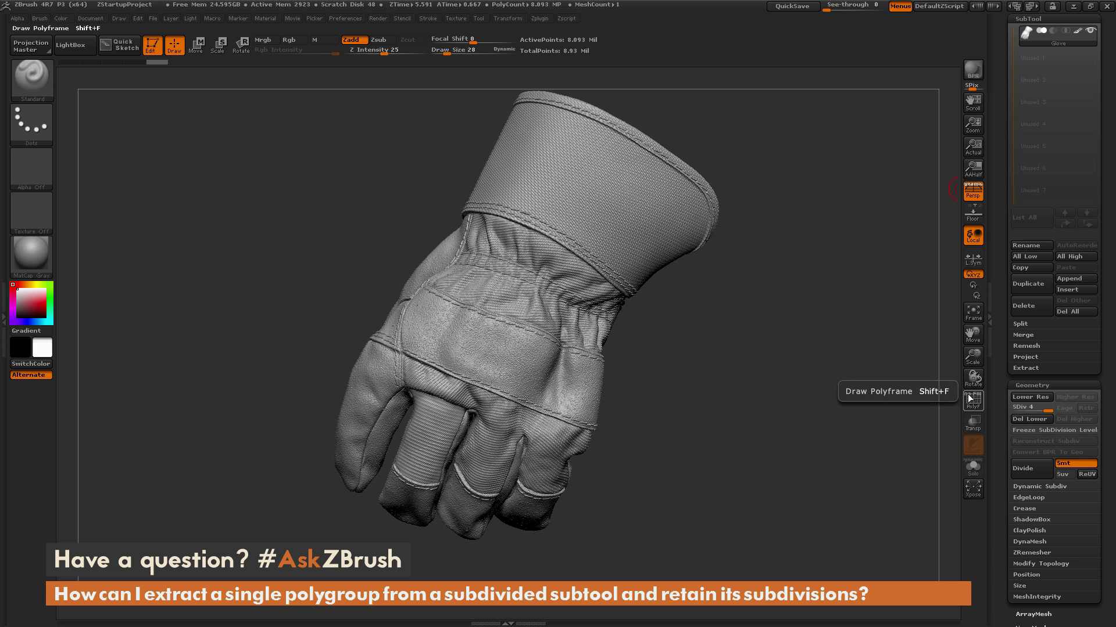
Step: Turn on the PolyFrame display and examine the glove's polygroups from several angles
left_click(972, 399)
mouse_move(792, 393)
left_mouse_down()
mouse_move(880, 406)
mouse_move(738, 321)
mouse_move(729, 331)
mouse_move(715, 323)
left_mouse_up()
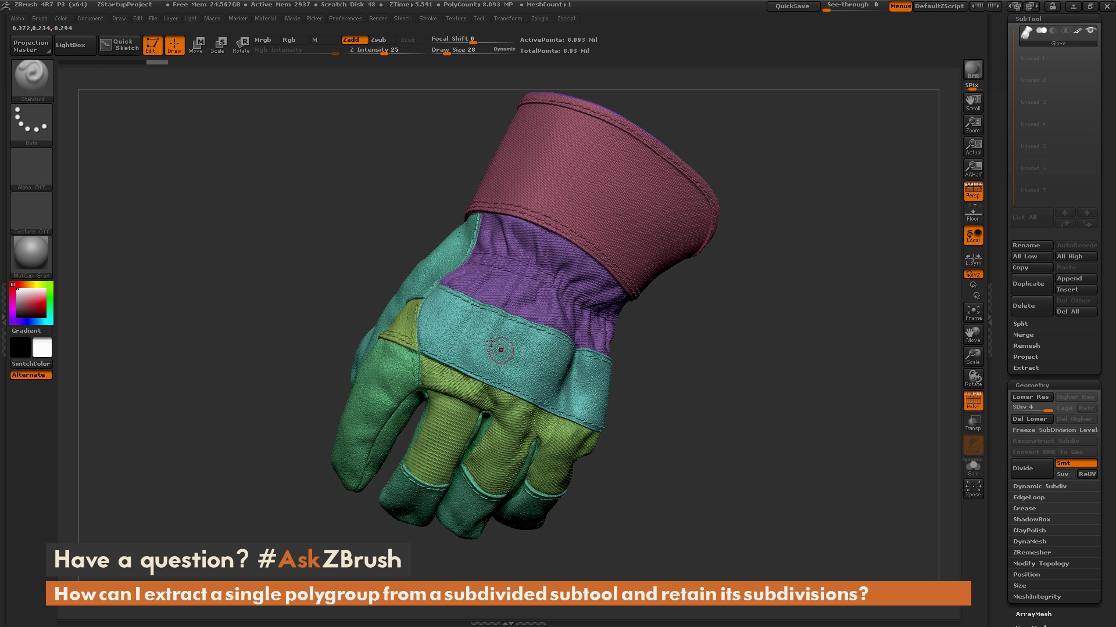
left_click_drag(704, 353, 513, 385)
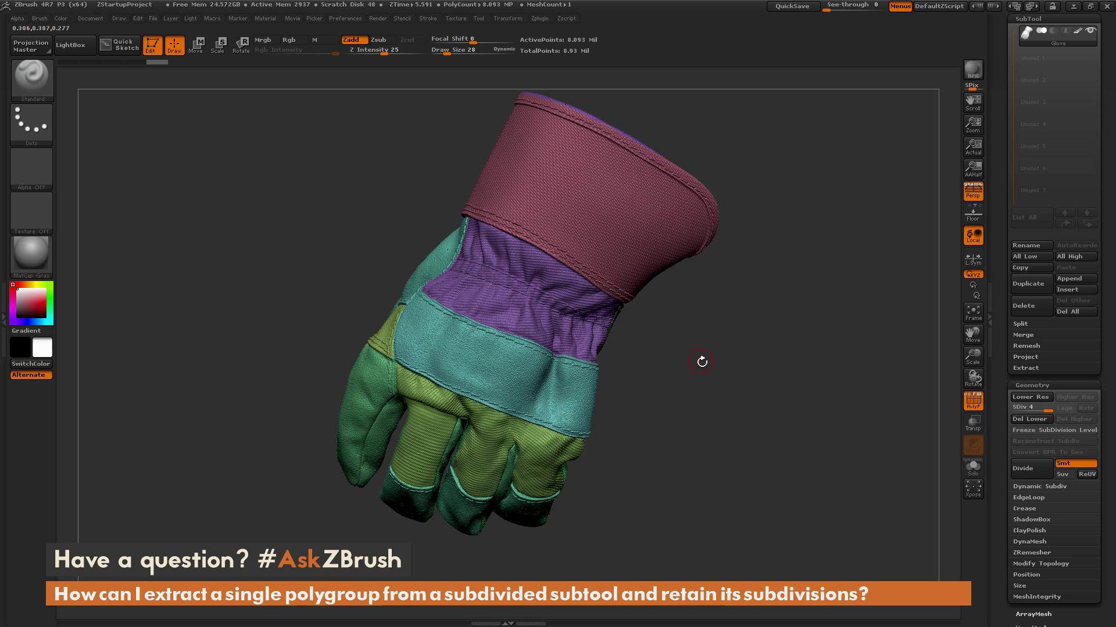
left_click_drag(704, 364, 672, 319)
left_click_drag(758, 418, 753, 465)
Step: Mask the entire glove at its highest subdivision level
key("ctrl")
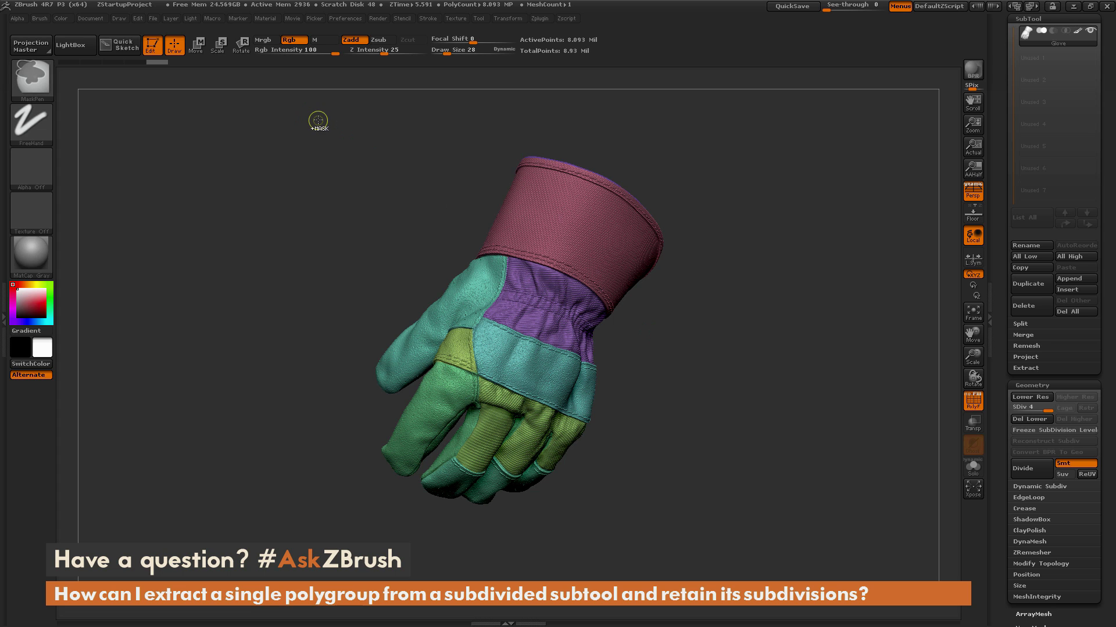
mouse_move(311, 117)
left_mouse_down("ctrl")
mouse_move(324, 227)
mouse_move(523, 521)
mouse_move(766, 543)
mouse_move(734, 556)
left_mouse_up("ctrl")
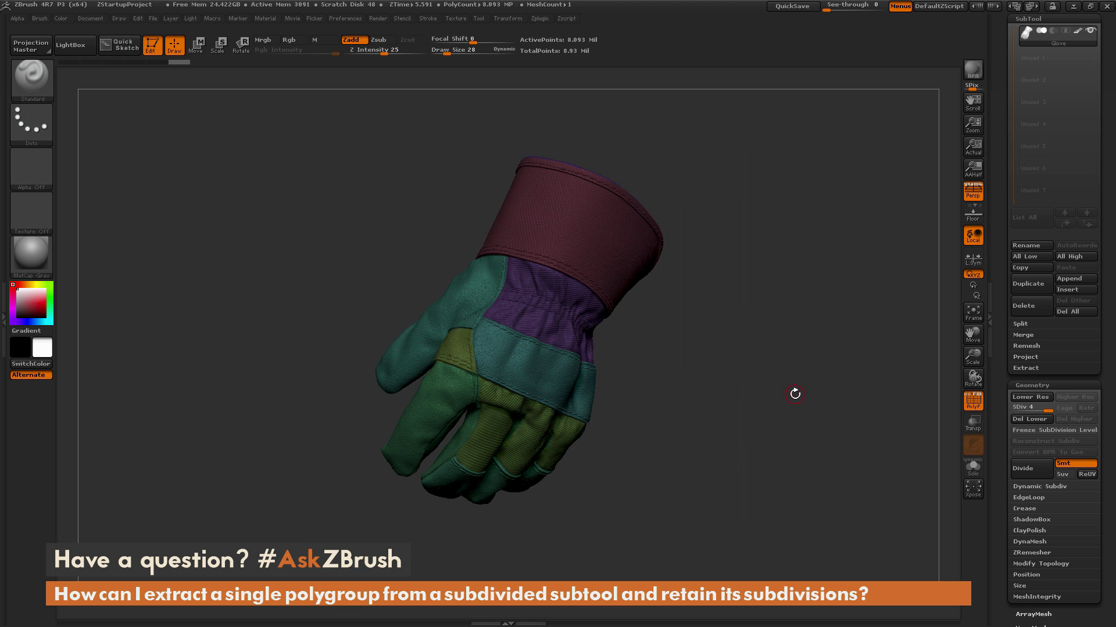
left_click_drag(796, 394, 810, 414)
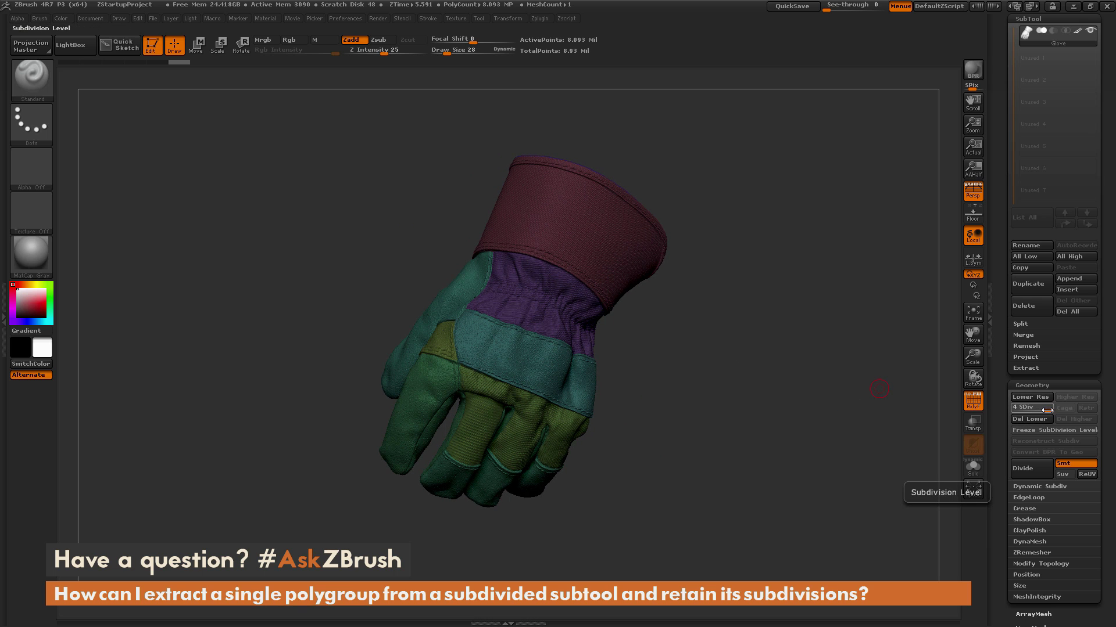
Step: Lower the masked glove to subdivision level 1 and isolate the teal polygroup across the knuckles
left_click_drag(1048, 409, 1030, 410)
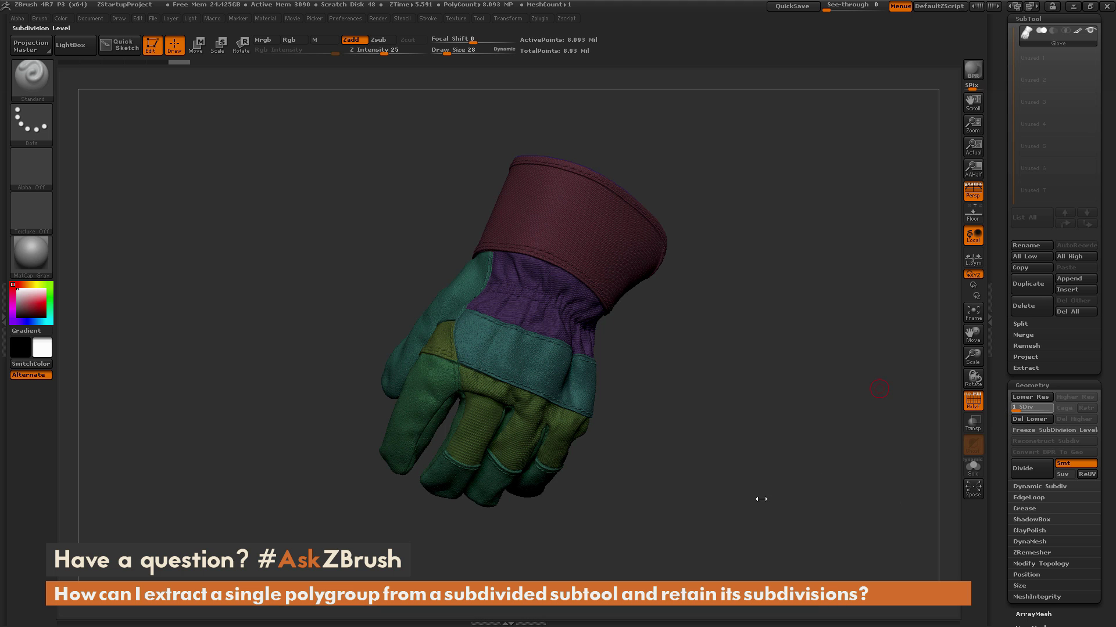
left_click_drag(755, 432, 665, 380)
key("ctrl+shift")
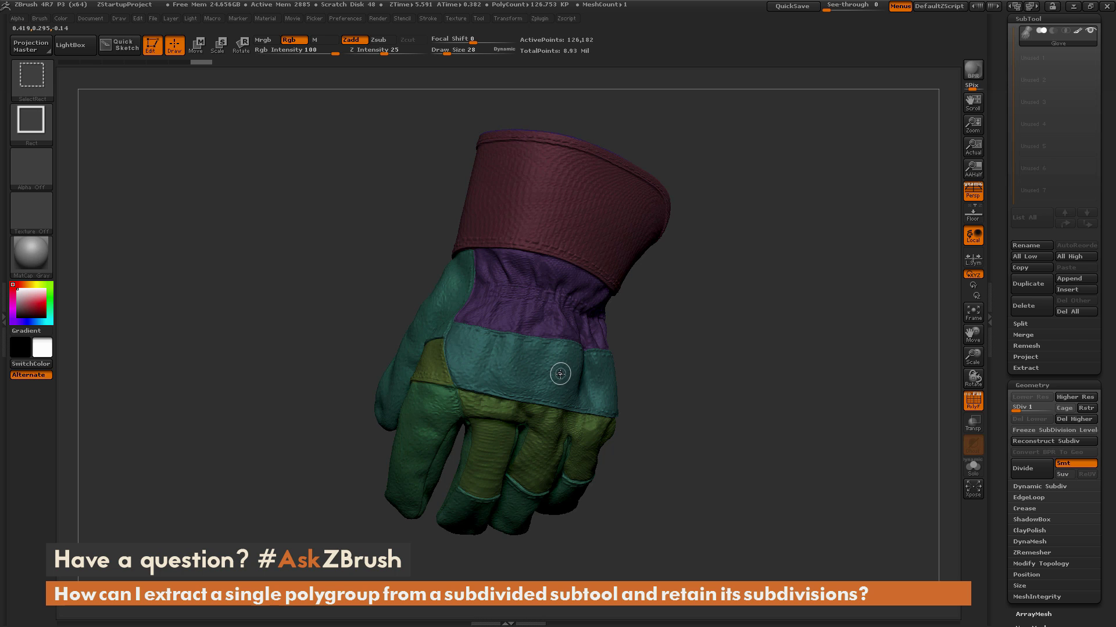
left_click(560, 374, "ctrl+shift")
mouse_move(703, 376)
left_mouse_down()
mouse_move(749, 356)
mouse_move(768, 371)
mouse_move(752, 379)
mouse_move(764, 303)
mouse_move(763, 342)
left_mouse_up()
Step: Separate the isolated knuckle band from the glove into its own subtool with Split Hidden
left_click_drag(1066, 23, 1065, 91)
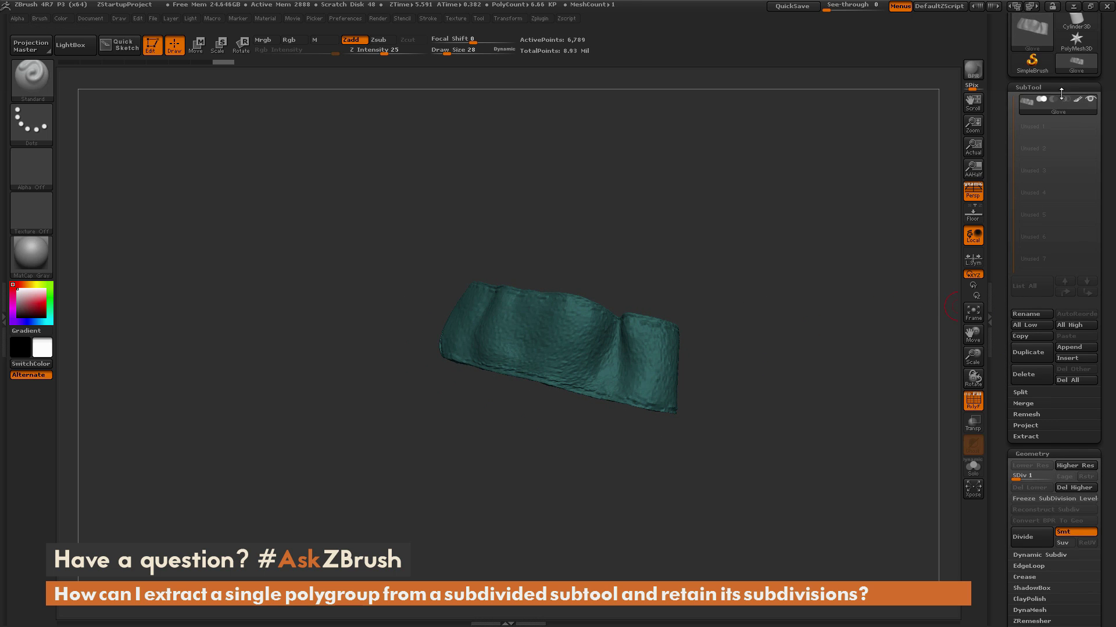
left_click(1025, 393)
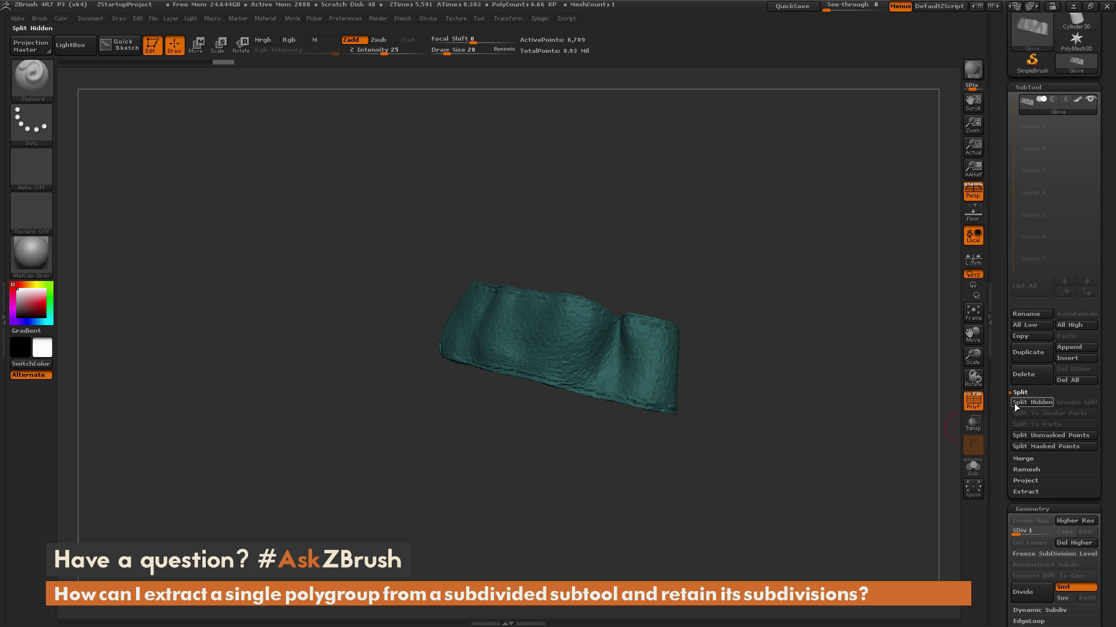
left_click_drag(846, 438, 816, 513)
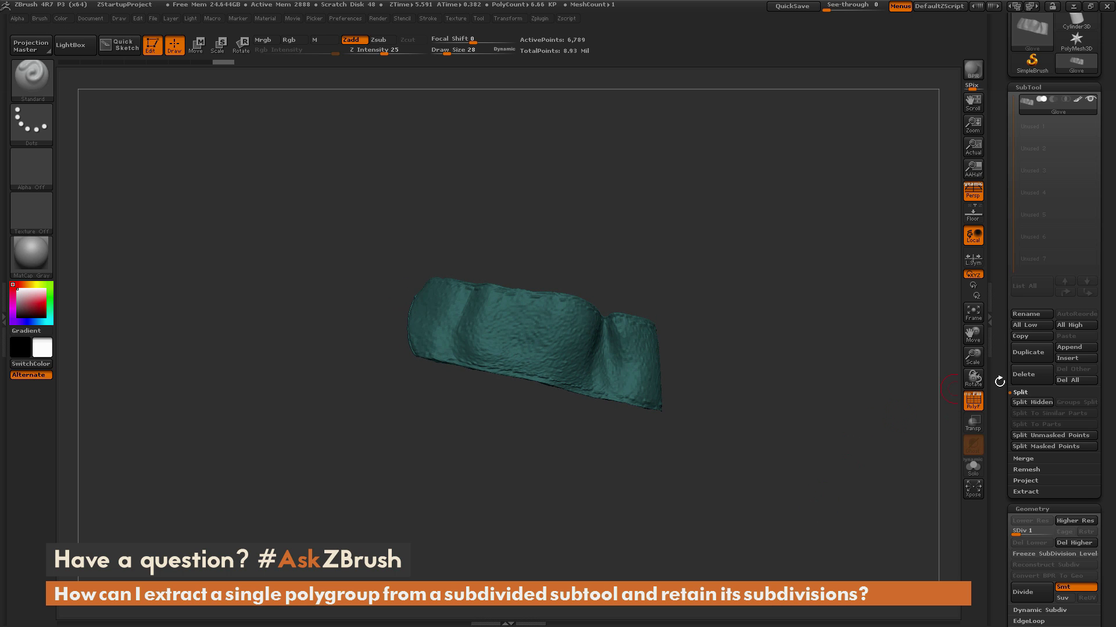
left_click(1029, 402)
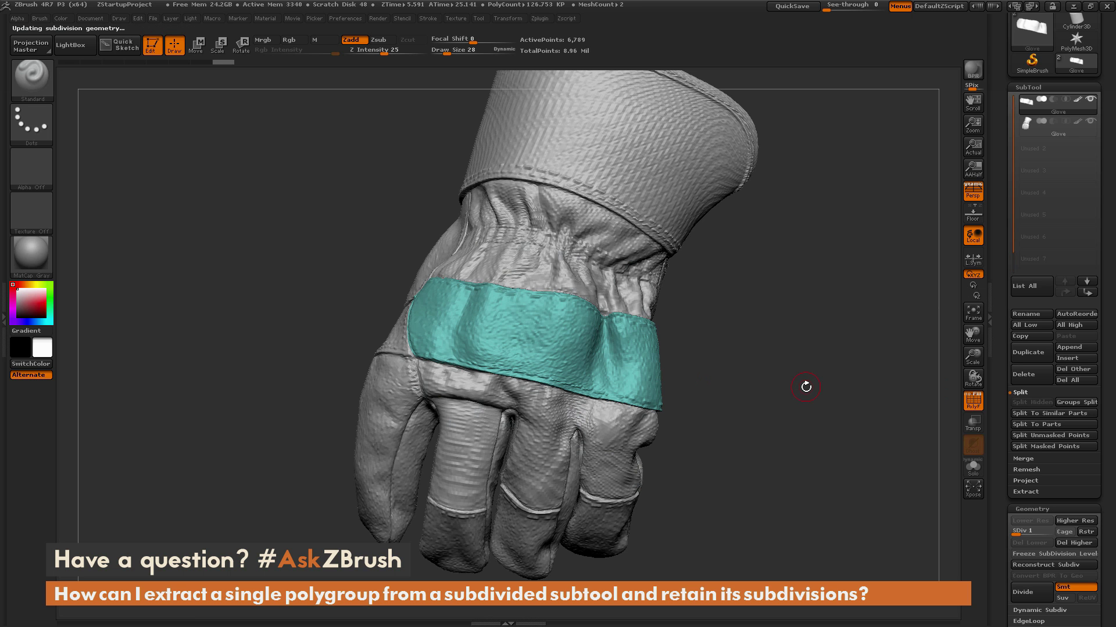
left_click_drag(805, 391, 813, 393)
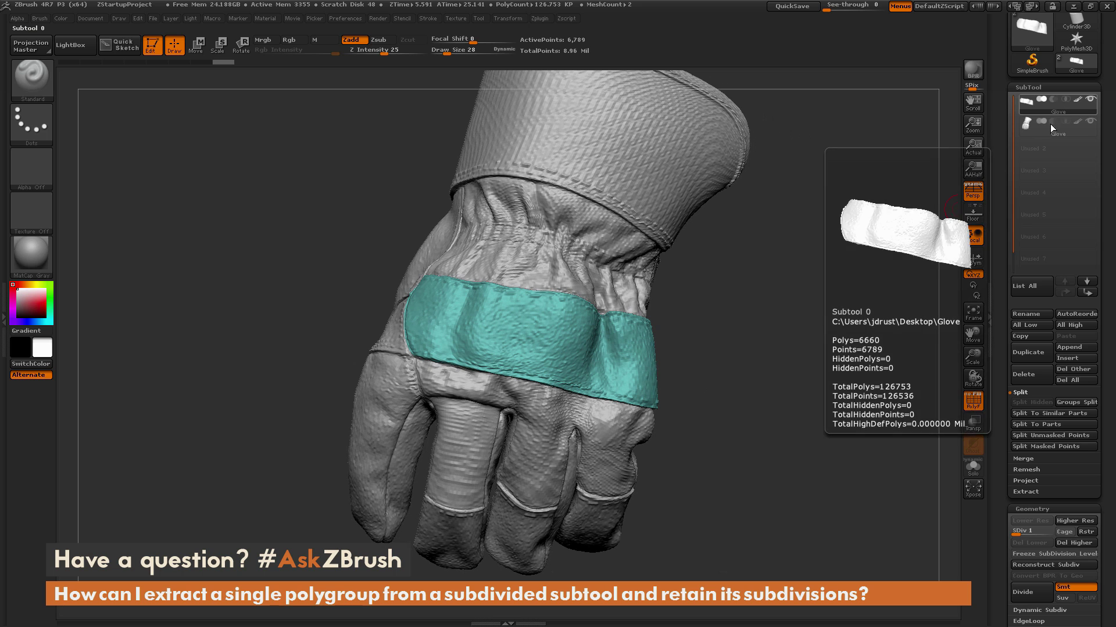
Step: Examine the knuckle band subtool and the remaining glove subtool one at a time in Solo mode
left_click(973, 466)
mouse_move(832, 439)
left_mouse_down()
mouse_move(883, 459)
mouse_move(831, 442)
left_mouse_up()
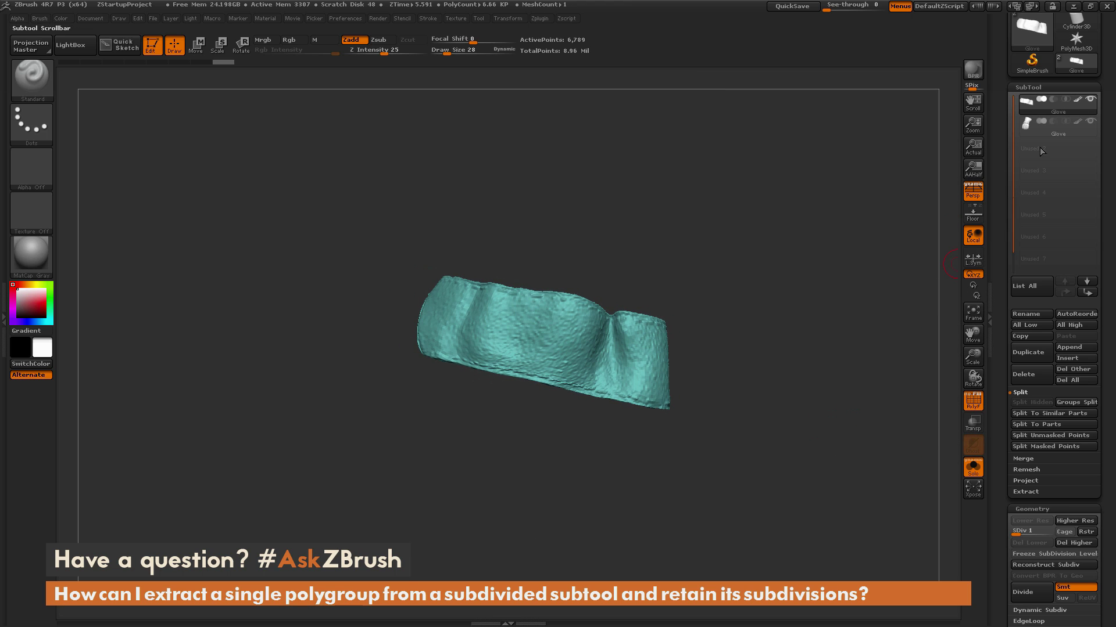
left_click(1067, 132)
left_click_drag(930, 372, 607, 260)
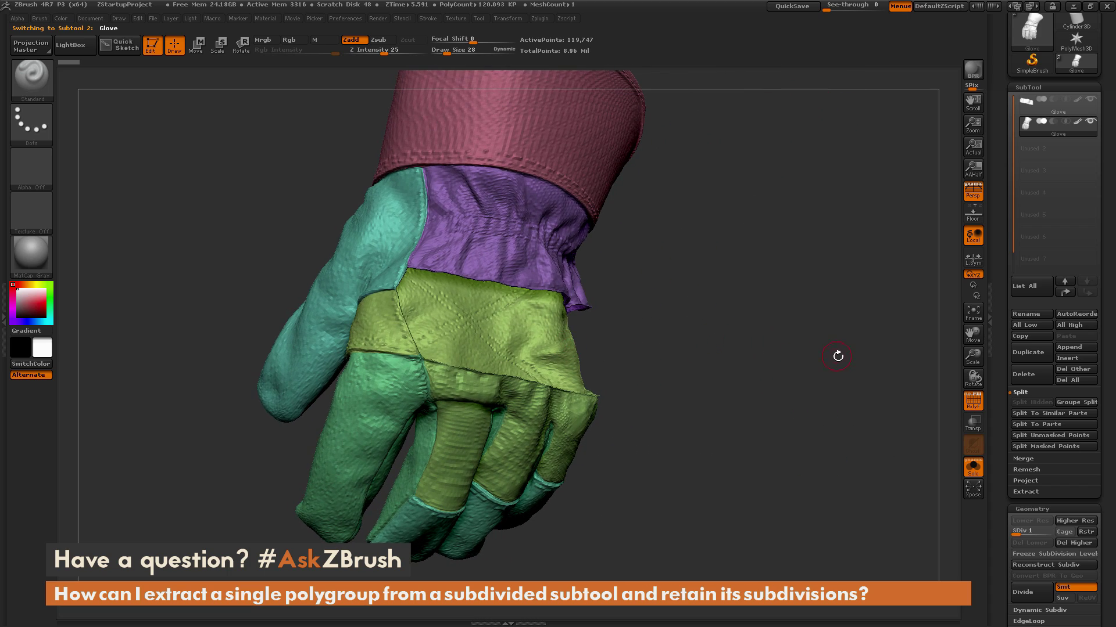
left_click_drag(838, 357, 920, 253)
left_click(1060, 110)
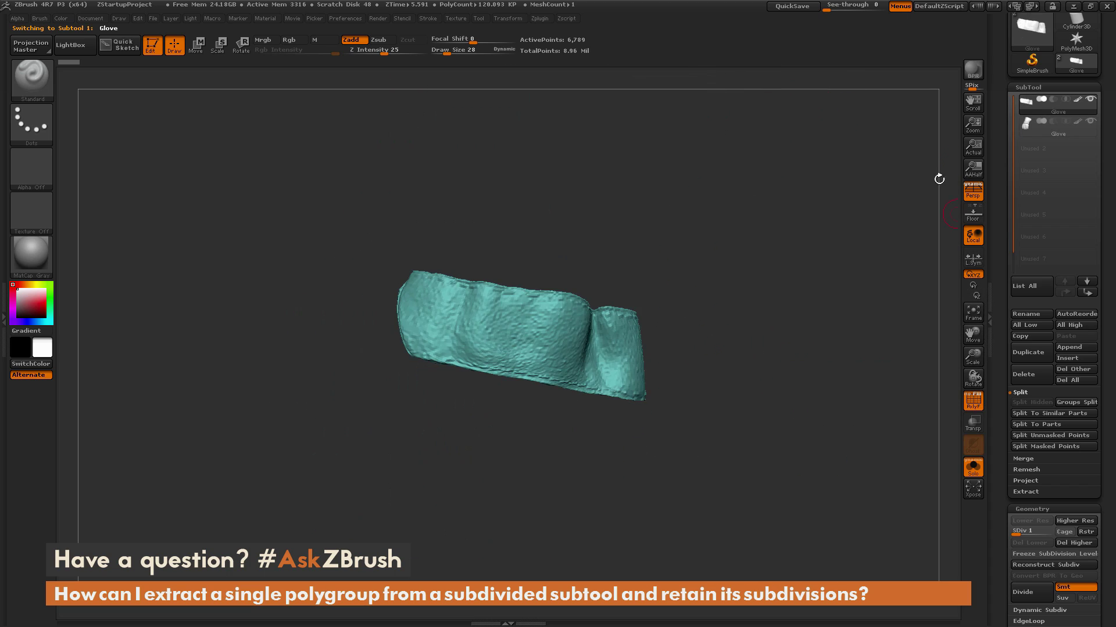
Step: Raise both the knuckle band and the remaining glove to subdivision level 4 and show them together outside Solo mode
left_click_drag(1018, 532, 1052, 532)
left_click(1067, 133)
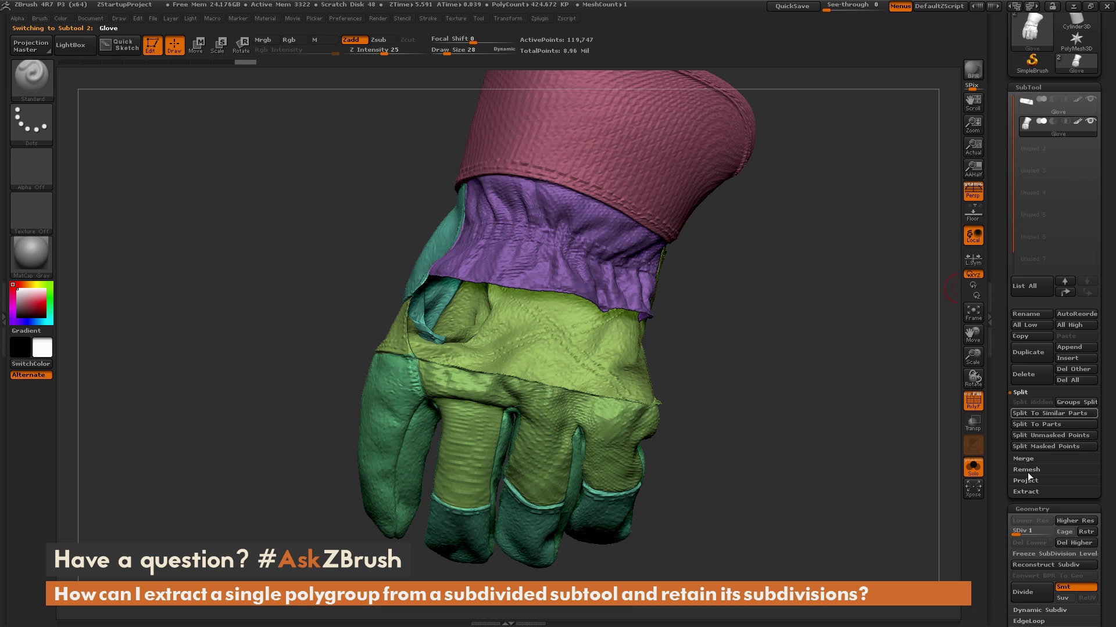
left_click_drag(1023, 531, 1050, 534)
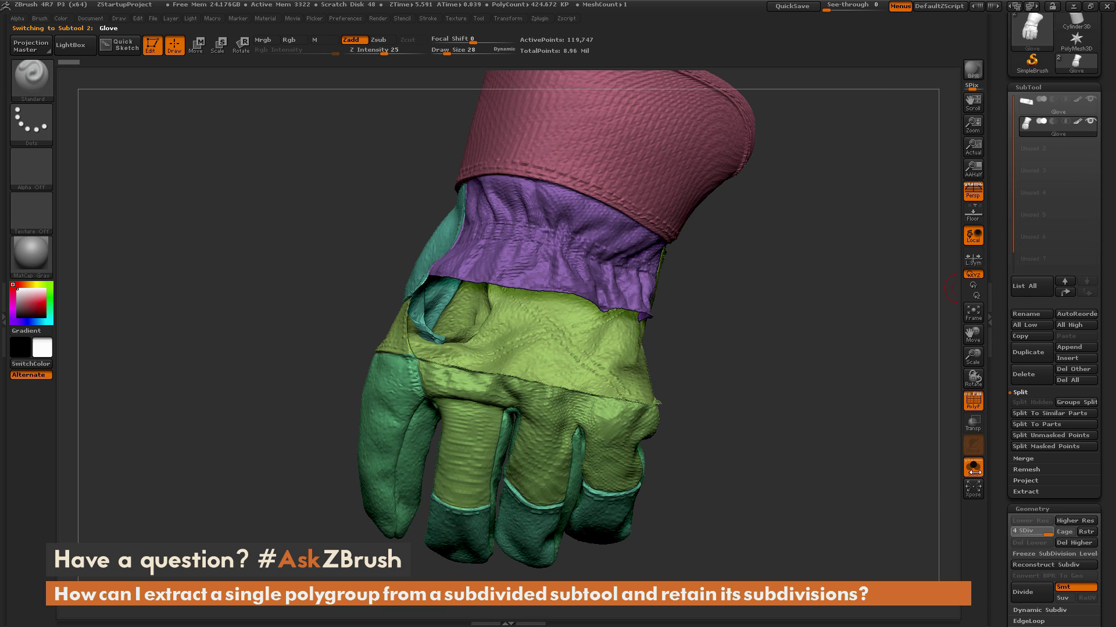
left_click(973, 470)
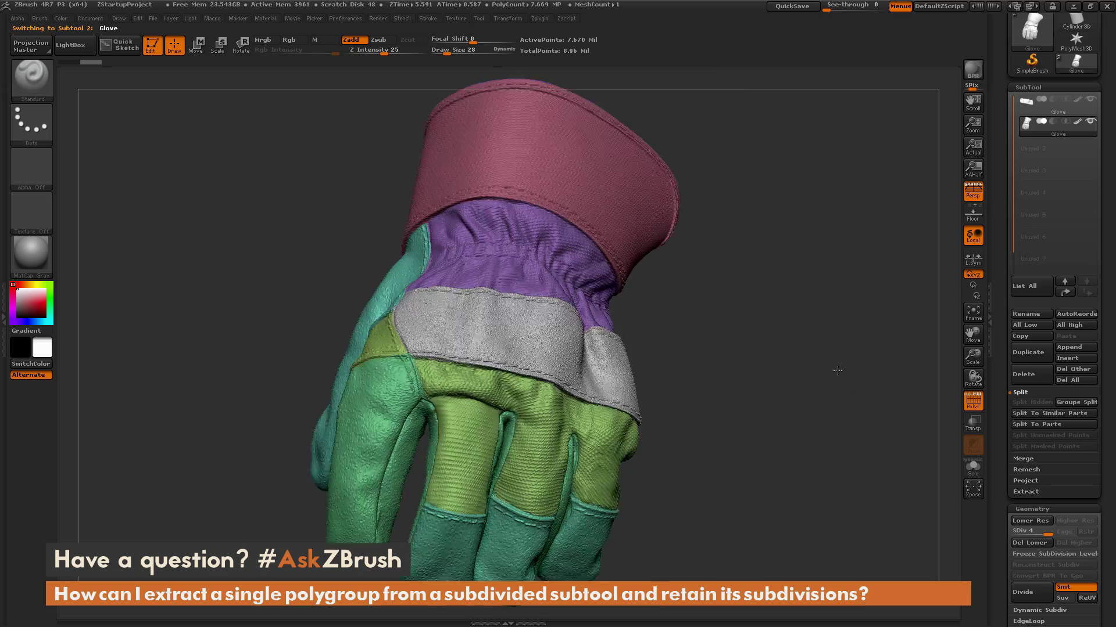
left_click_drag(842, 372, 755, 314)
left_click(1055, 110)
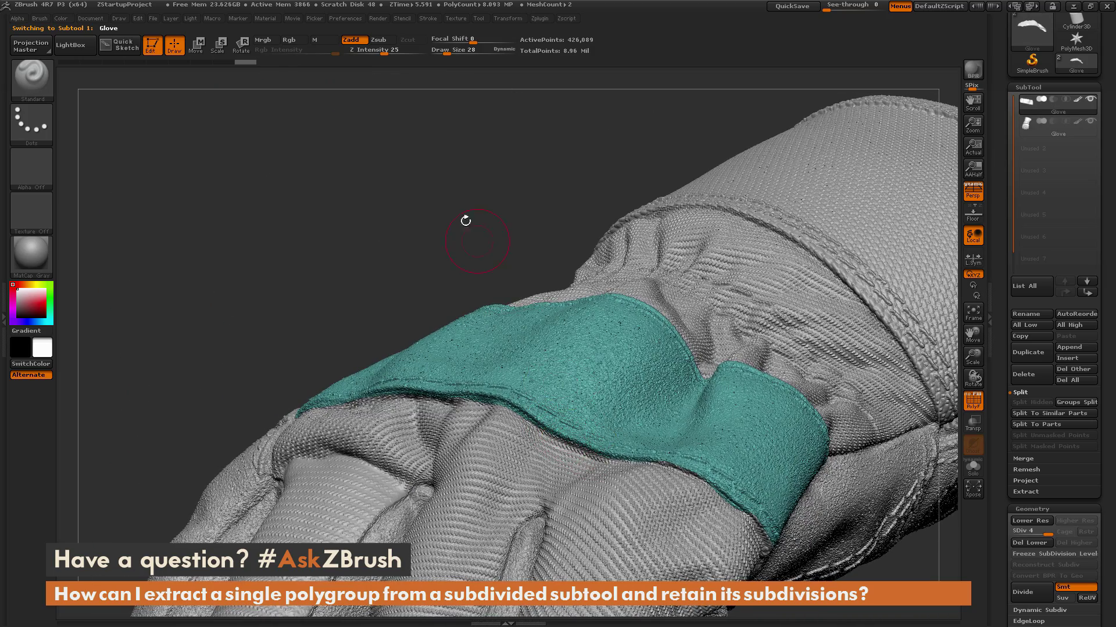
left_click_drag(457, 208, 825, 317)
Step: Select the remaining glove subtool and mask it completely at its highest subdivision level
left_click(1069, 108)
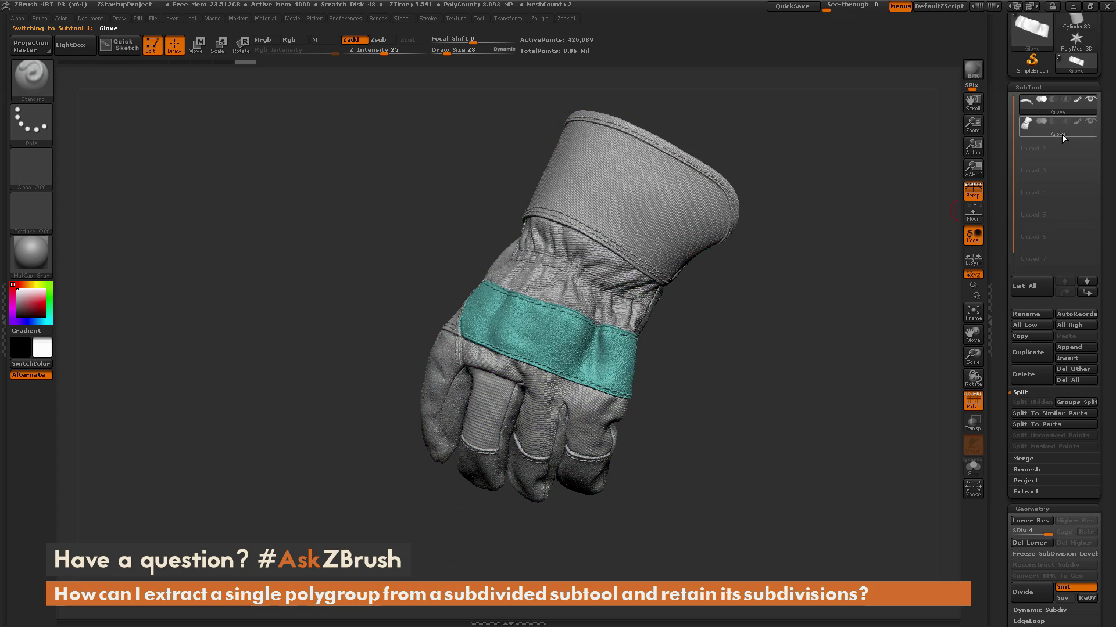
left_click_drag(794, 337, 843, 326)
mouse_move(313, 128)
left_mouse_down("ctrl")
mouse_move(530, 573)
mouse_move(807, 462)
left_mouse_up("ctrl")
Step: Isolate the purple wrist polygroup at subdivision level 1 and separate it into its own subtool with Split Hidden
left_click_drag(1027, 527, 1014, 531)
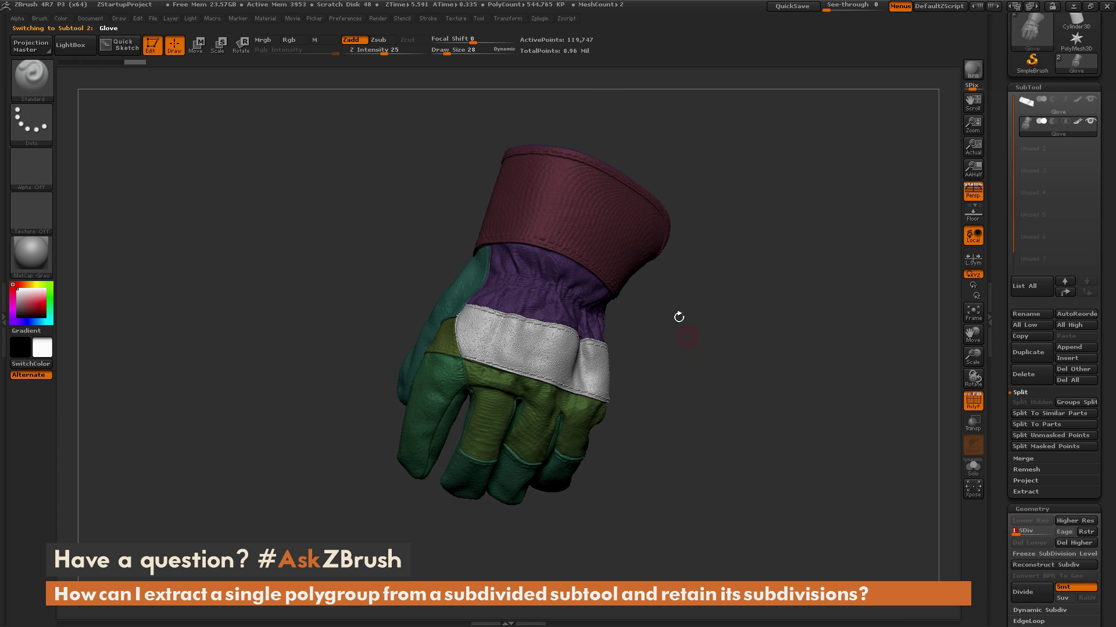
left_click(559, 295, "ctrl+shift")
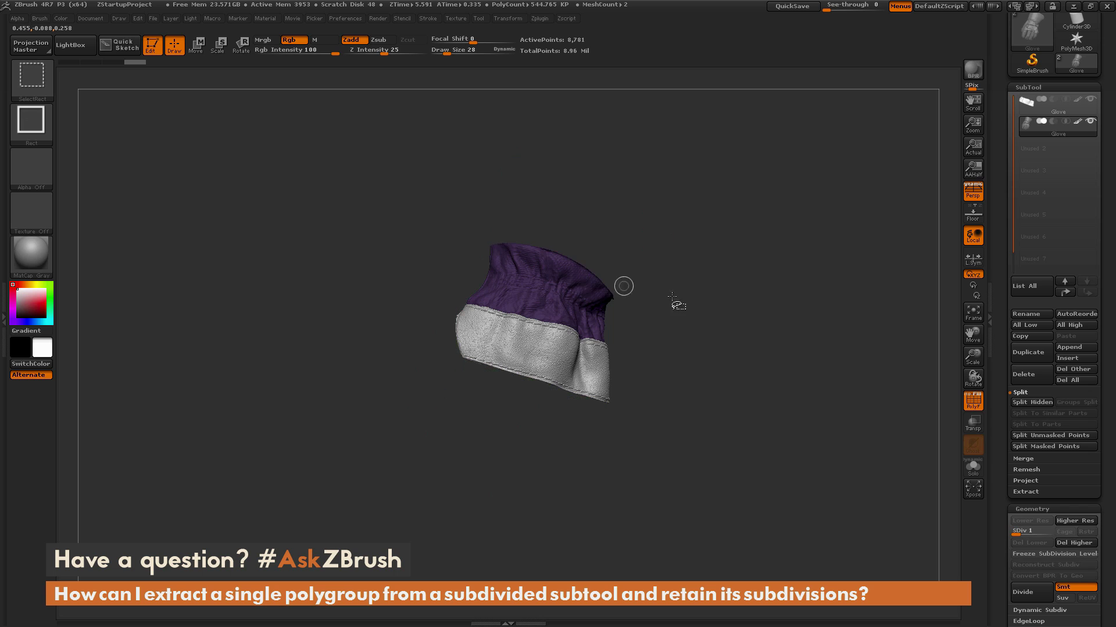
left_click(1033, 402)
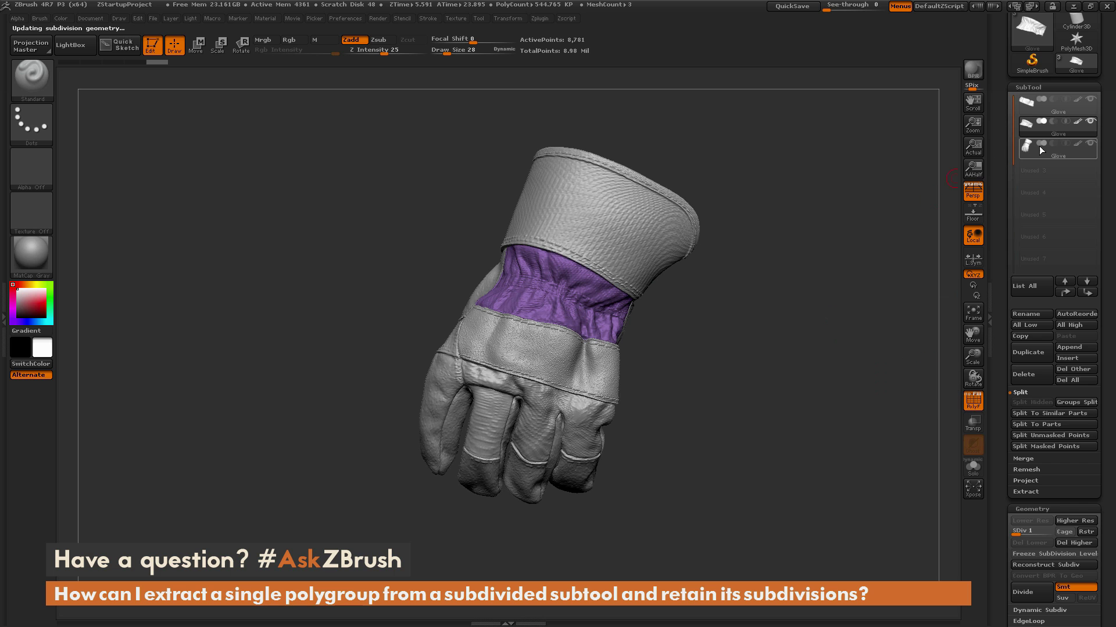
left_click_drag(883, 302, 771, 330)
Step: Raise the purple wrist section and the remaining glove to subdivision level 4
left_click_drag(1053, 533, 1055, 533)
left_click_drag(804, 332, 750, 337)
left_click(1071, 155)
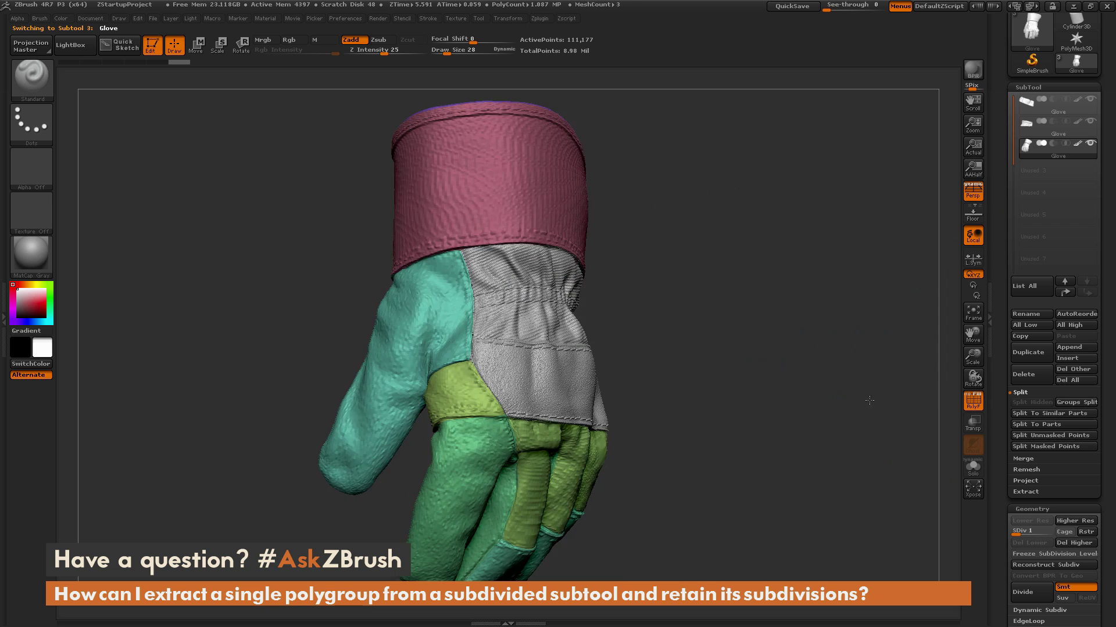
left_click_drag(871, 401, 899, 394)
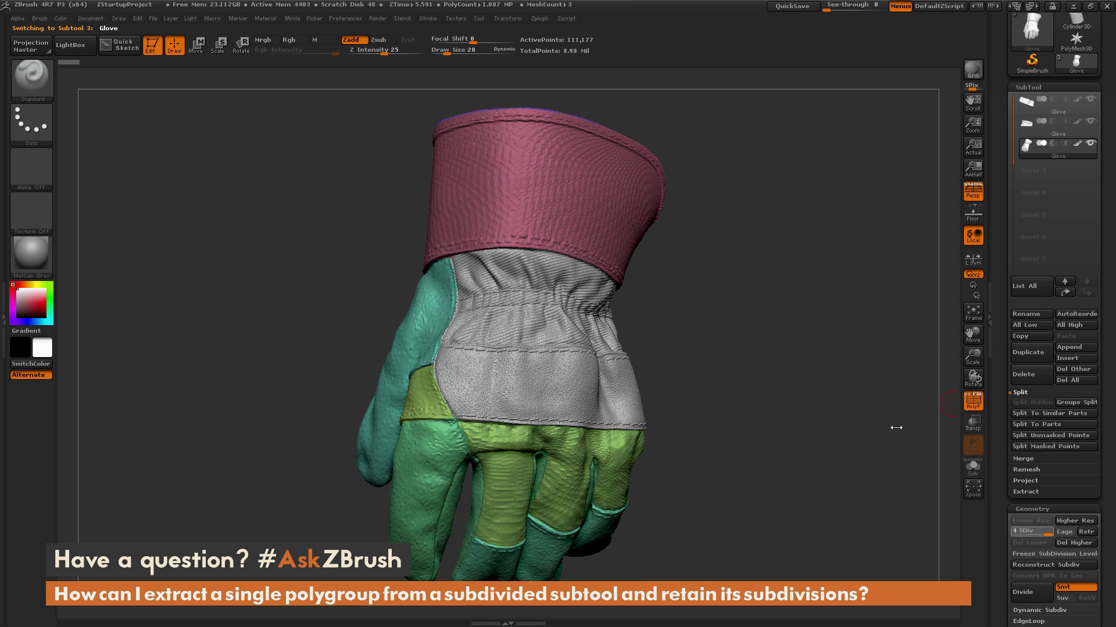
key("d")
key("d")
key("d")
left_click_drag(854, 390, 944, 265)
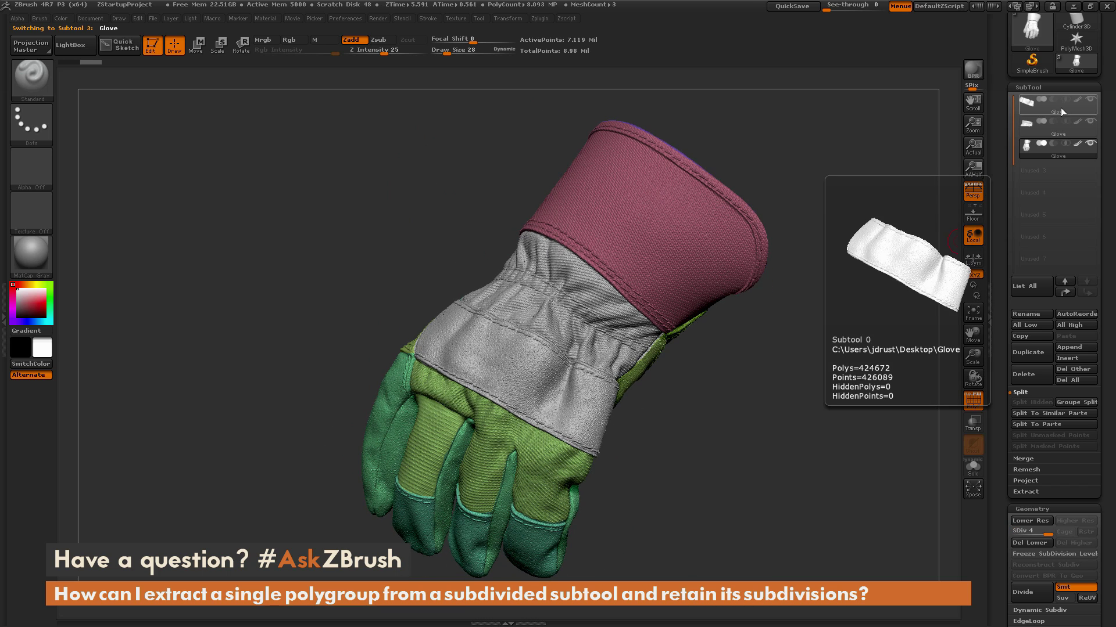
Step: Examine the split subtools individually in Solo mode and the purple wrist section within the complete glove
left_click(973, 475)
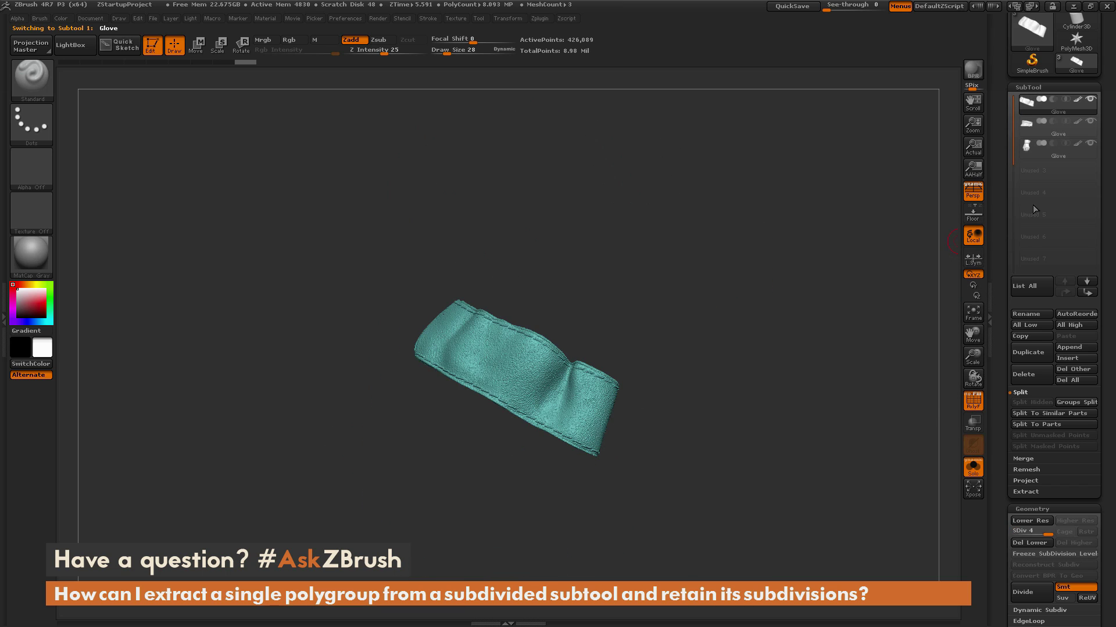
left_click(1046, 147)
left_click(973, 475)
left_click_drag(845, 399, 848, 430)
left_click(1054, 133)
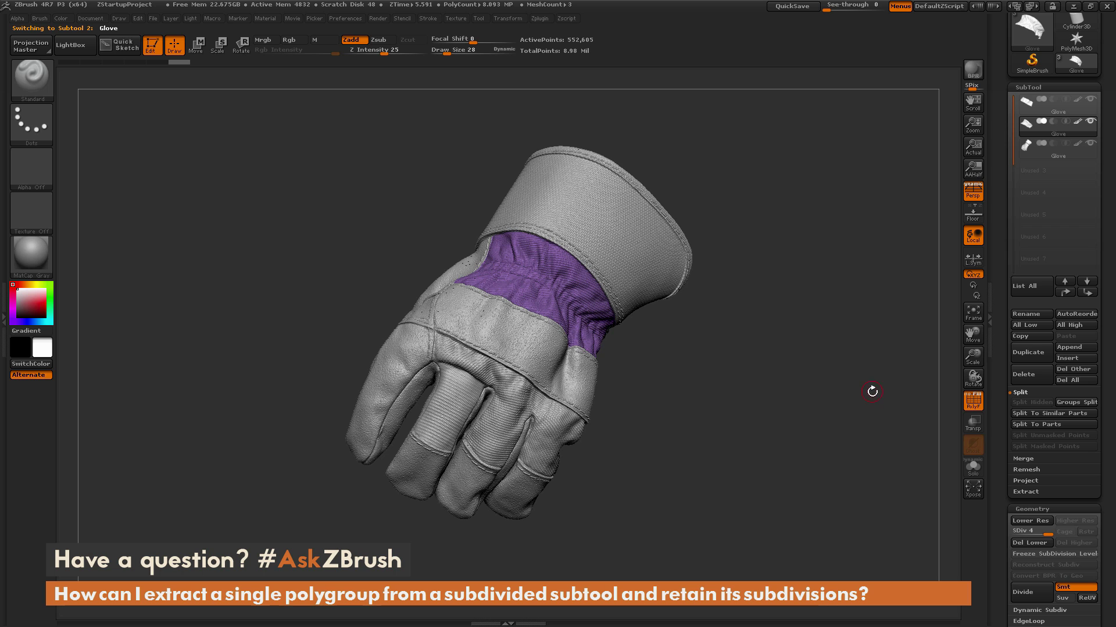
mouse_move(870, 393)
left_mouse_down()
mouse_move(848, 407)
mouse_move(871, 399)
left_mouse_up()
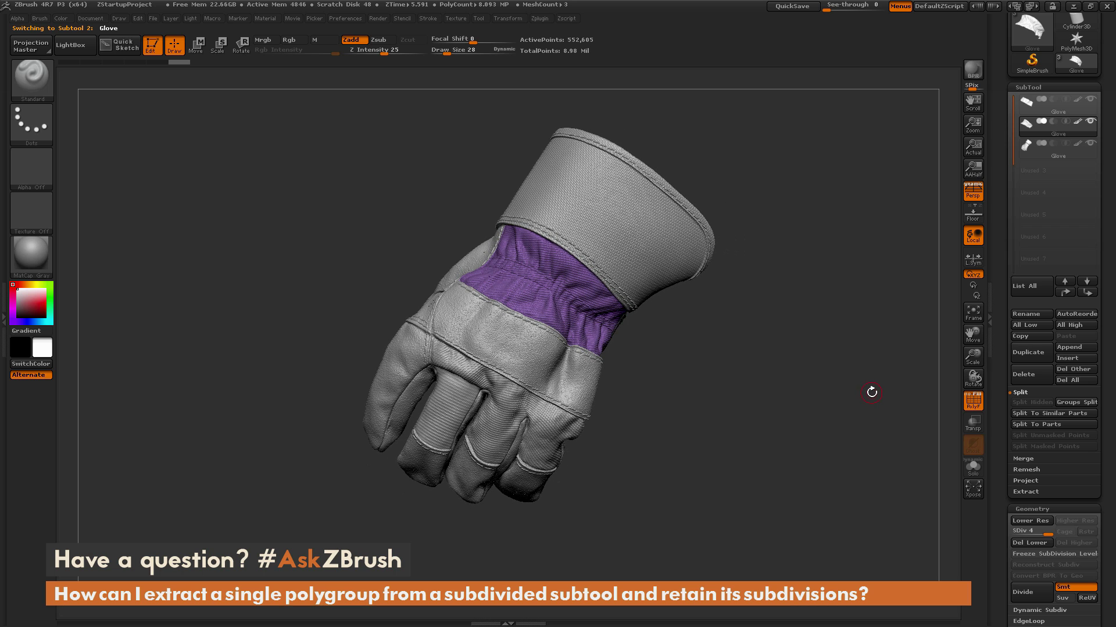